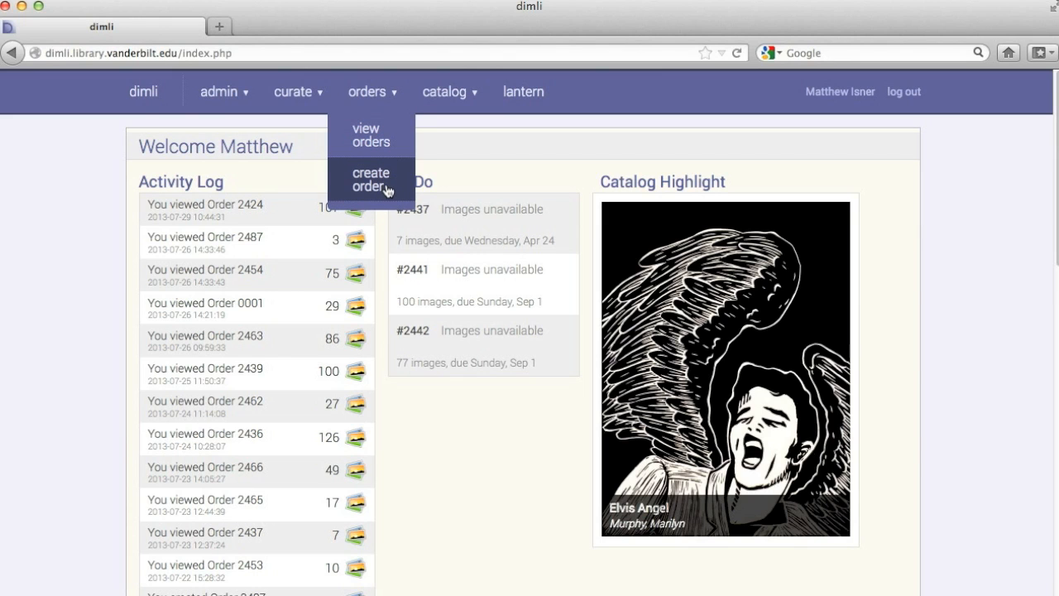
Choose create order from the orders menu to get a blank New Order form
left_click(390, 186)
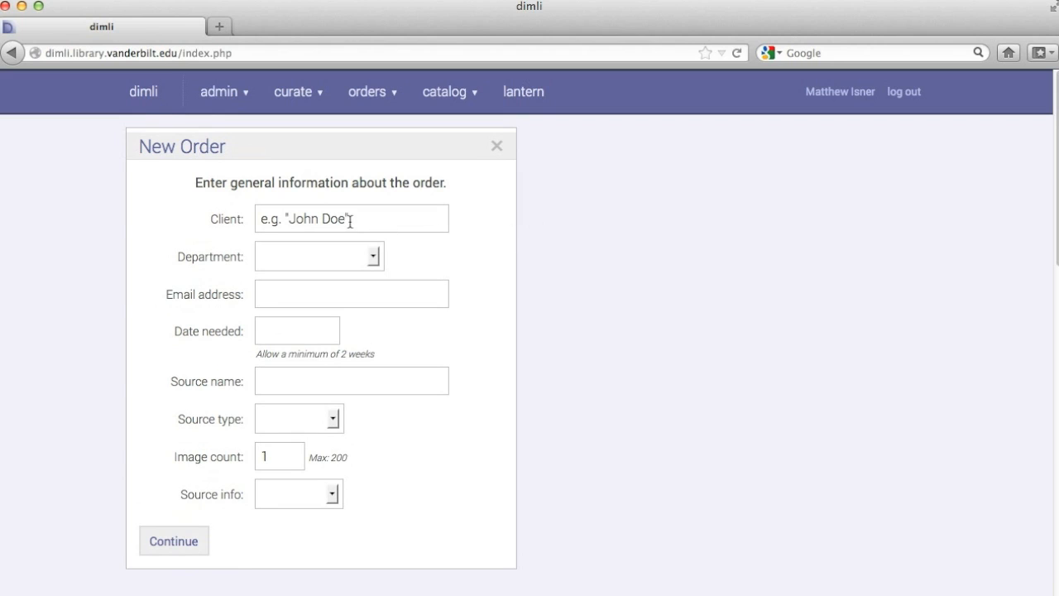
Enter the client's name and e-mail address, with Classical Studies as the department
left_click(354, 220)
left_click(316, 261)
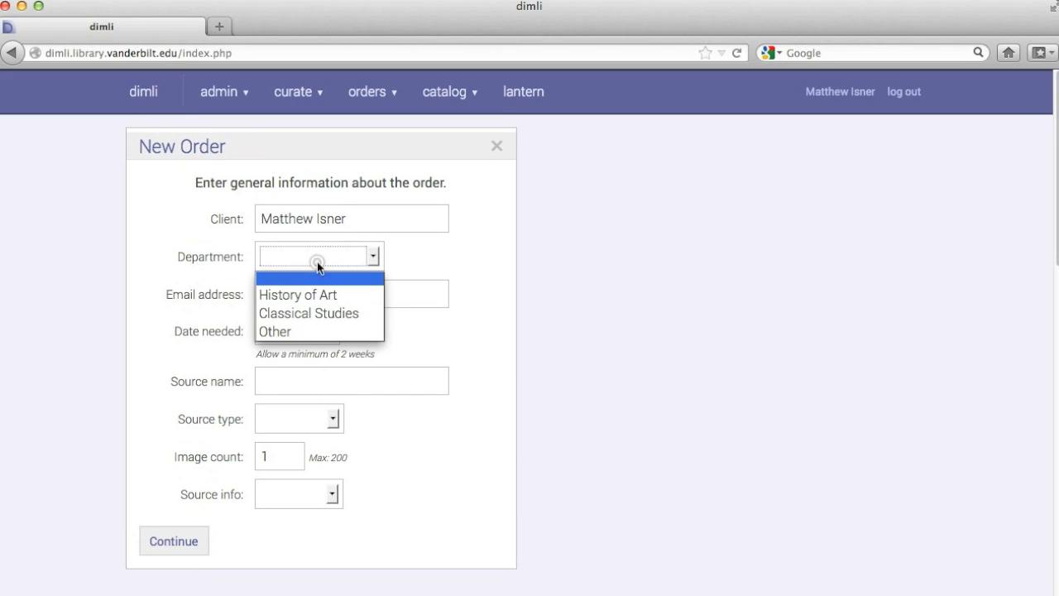
left_click(319, 311)
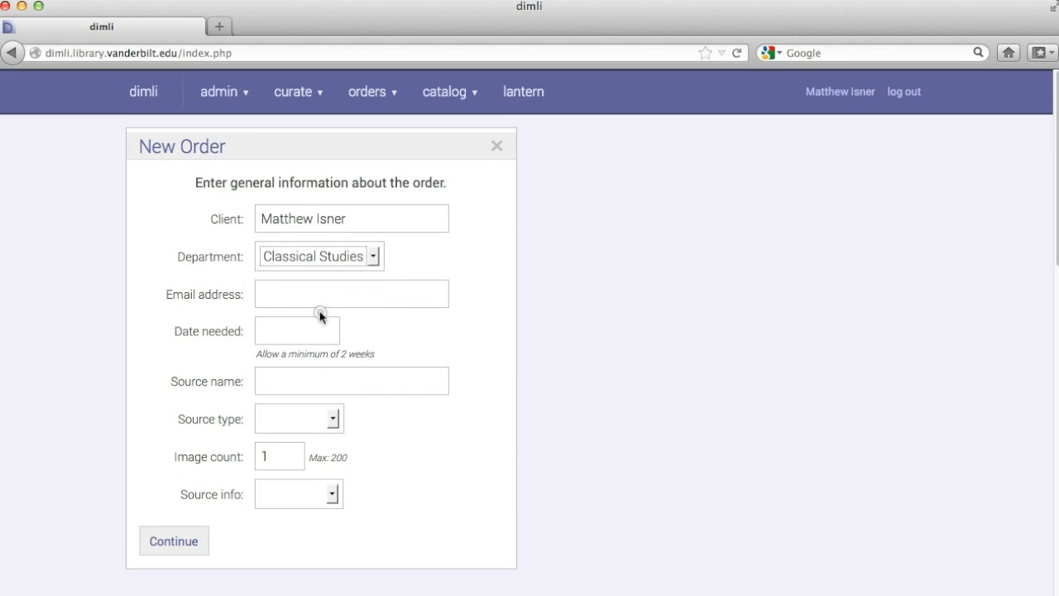
left_click(325, 294)
Set Date needed to 13 August 2013 using the calendar
left_click(298, 332)
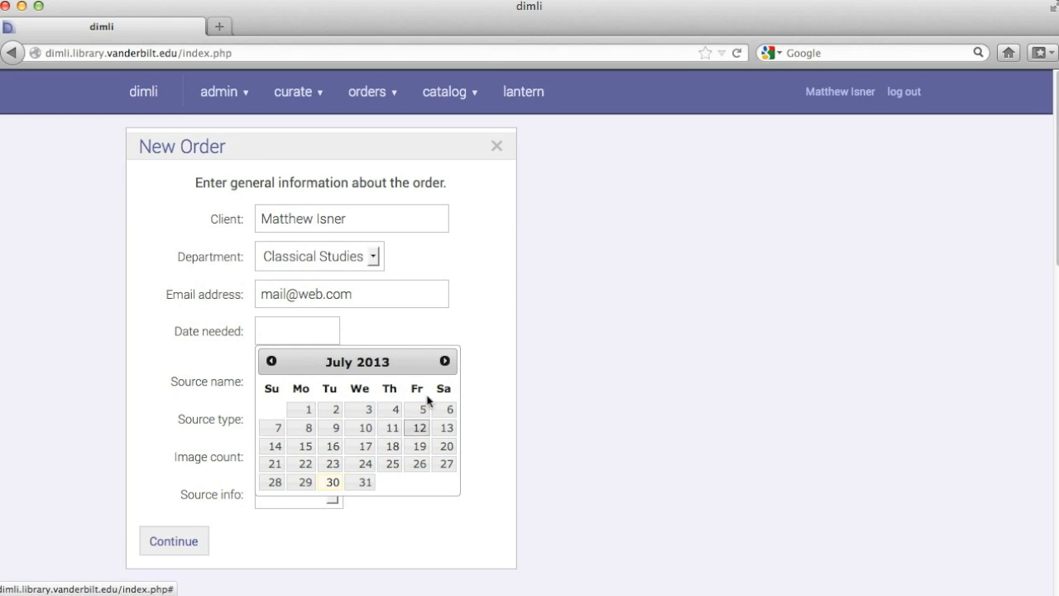
left_click(446, 362)
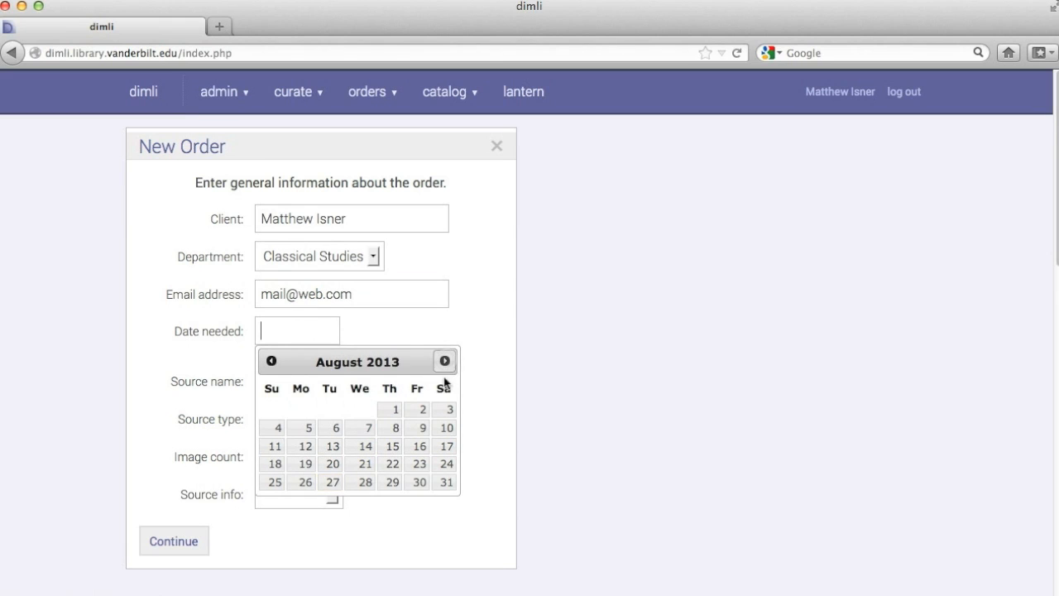
left_click(370, 332)
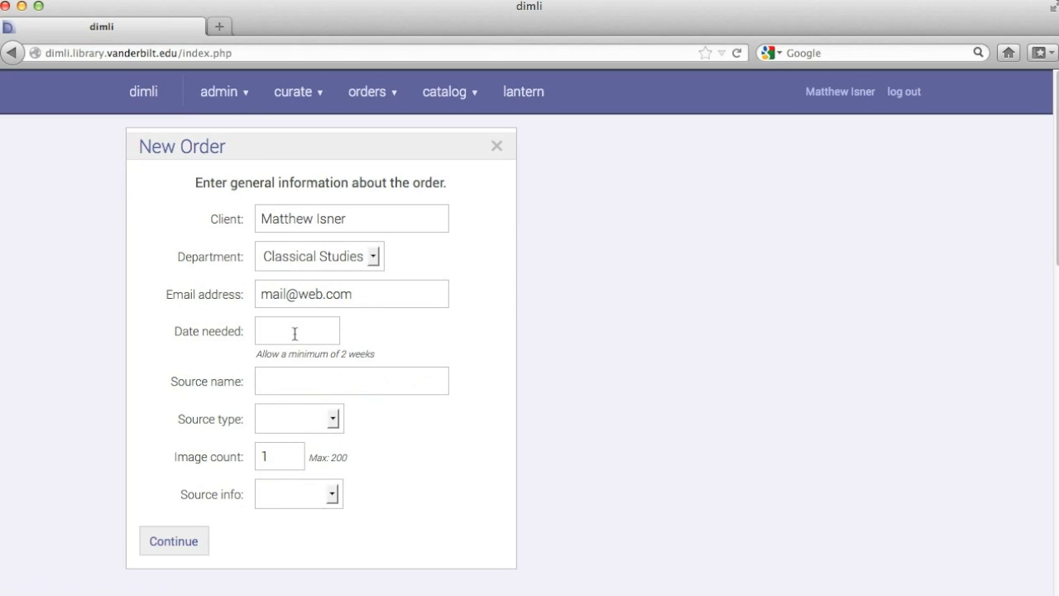
left_click(297, 332)
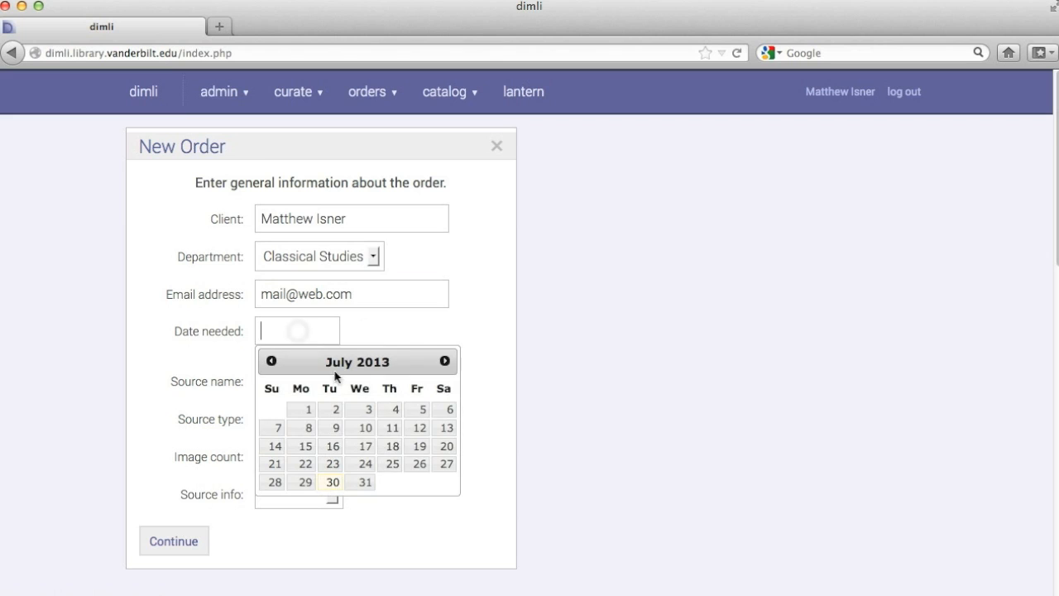
left_click(445, 361)
left_click(333, 445)
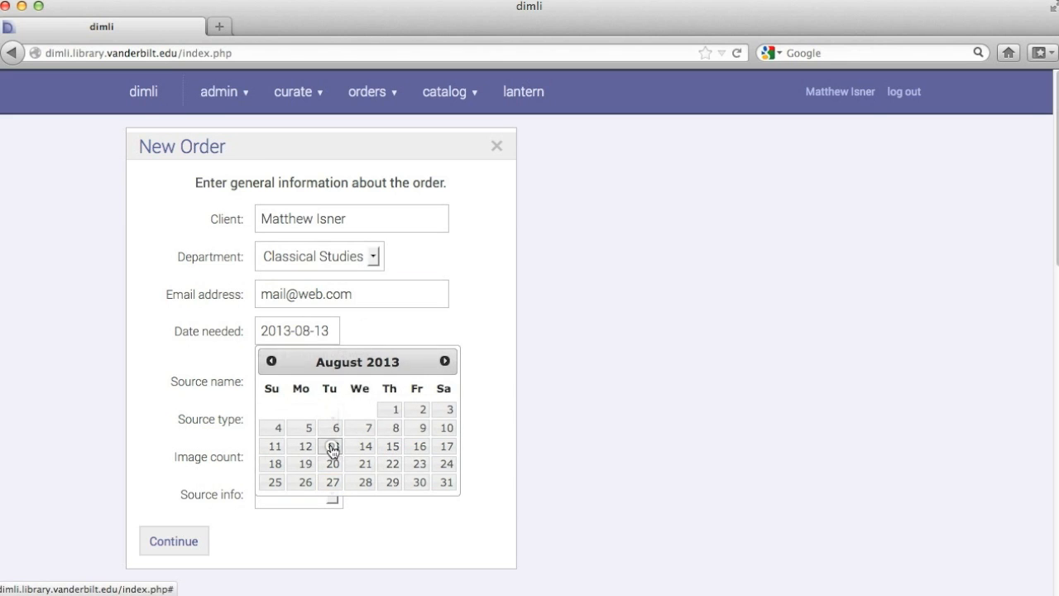
left_click(306, 383)
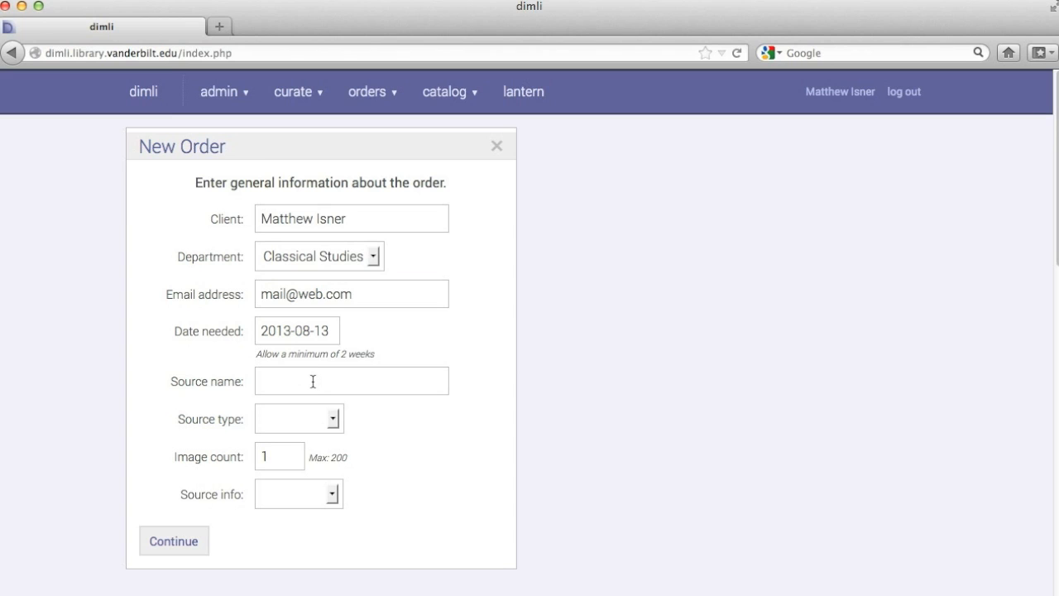
Name the source 'Gardens of Tripoli' and set its type to Book
type("Gadens")
key("BackSpace")
type("rdens")
left_click(267, 405)
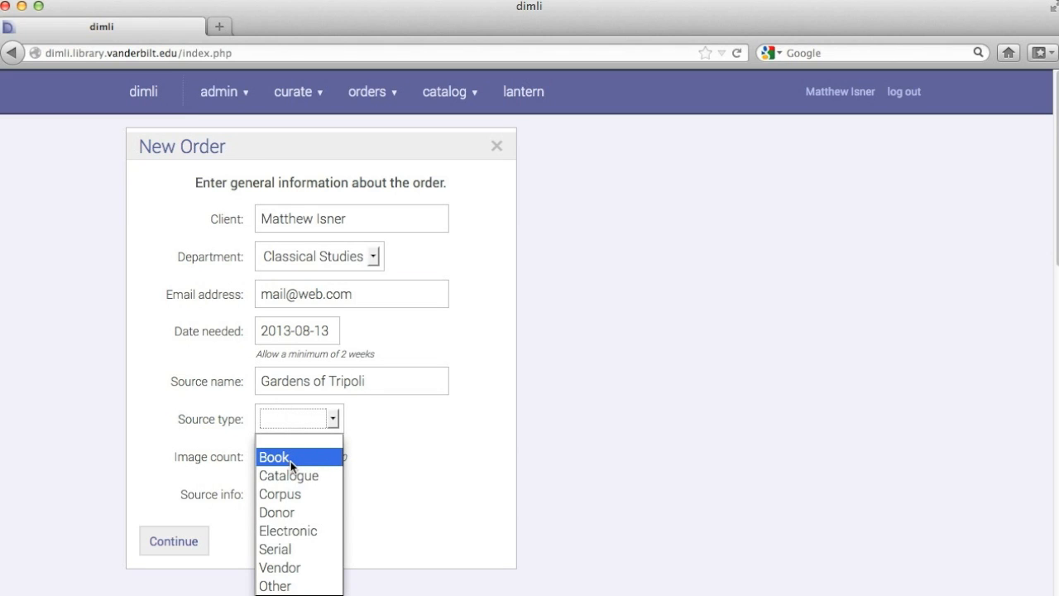
left_click(290, 461)
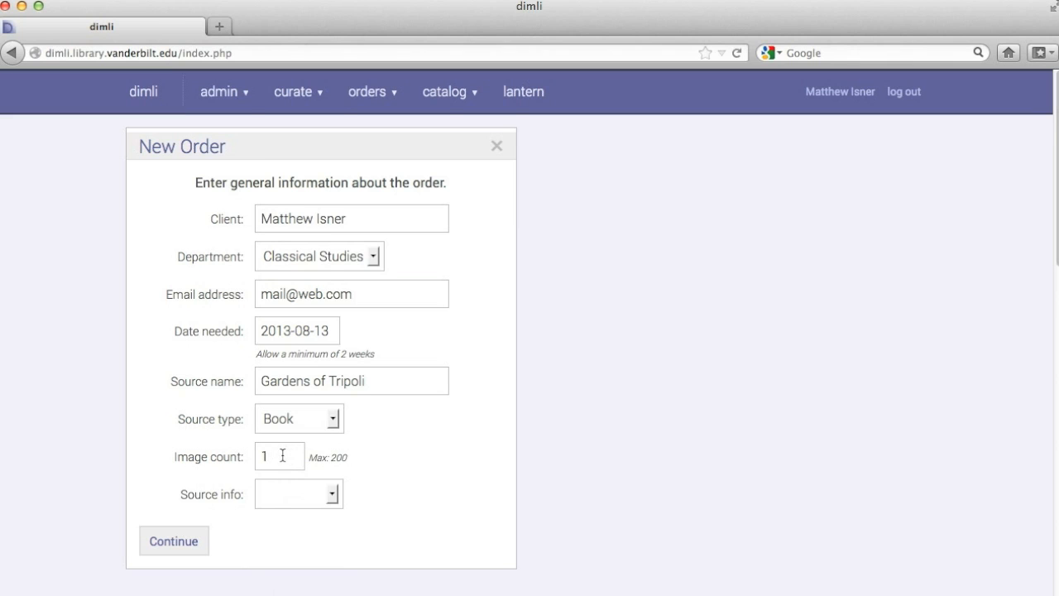
scroll(282, 455, "down", 2)
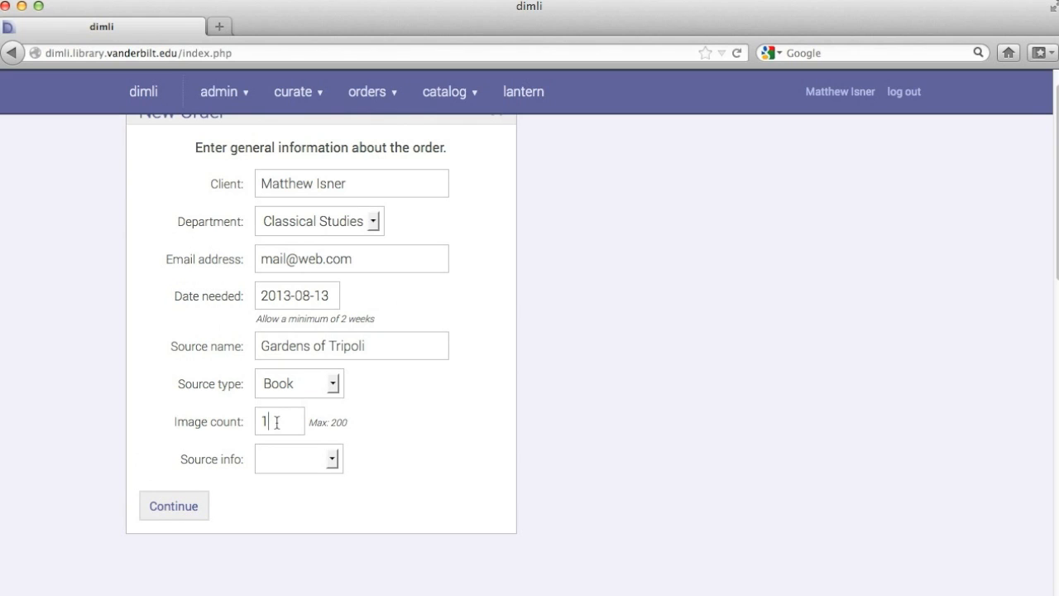
left_click_drag(253, 421, 297, 422)
type("14")
left_click(290, 461)
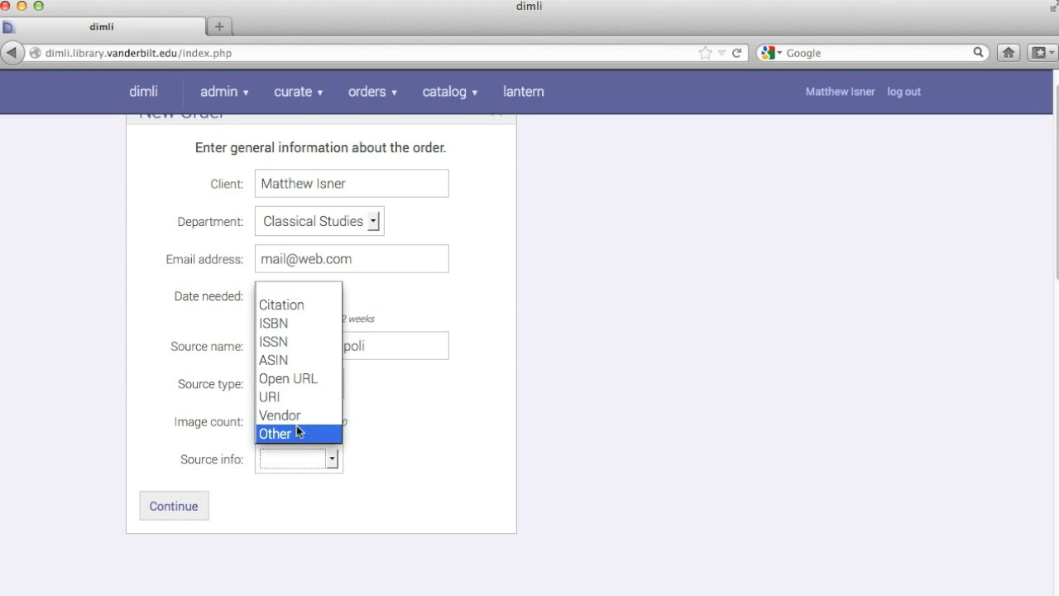
left_click(303, 329)
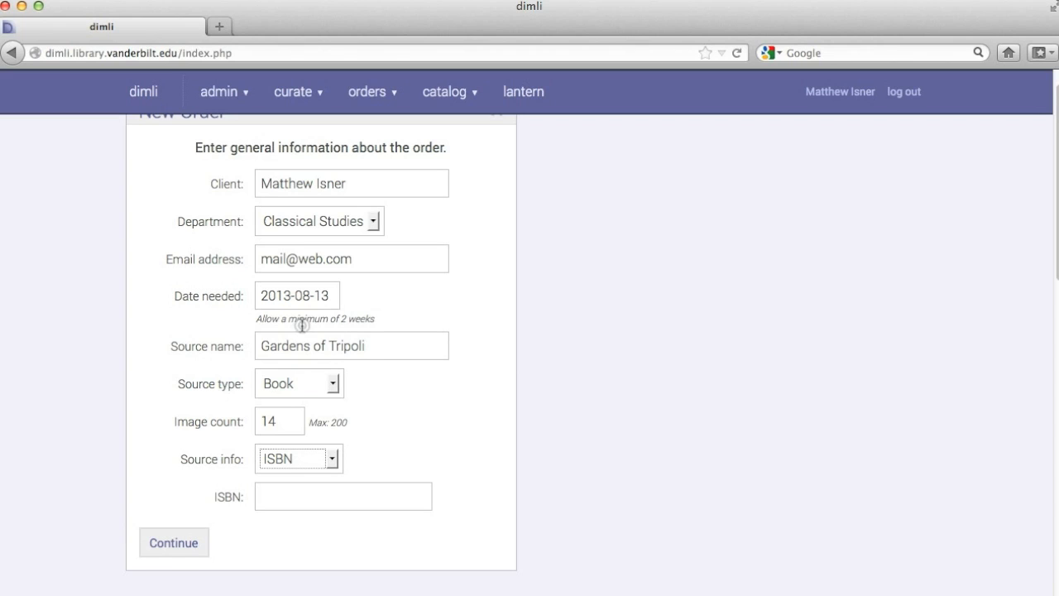
left_click(305, 496)
type("123-456-7890")
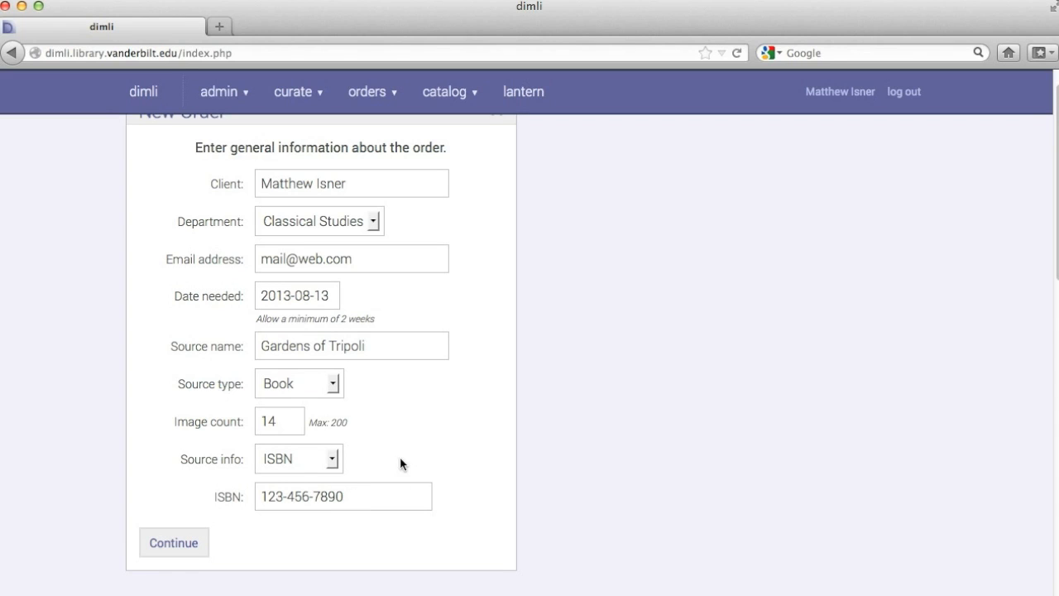
Add and delete per-image rows until 13 remain, then go back to general information
left_click(175, 546)
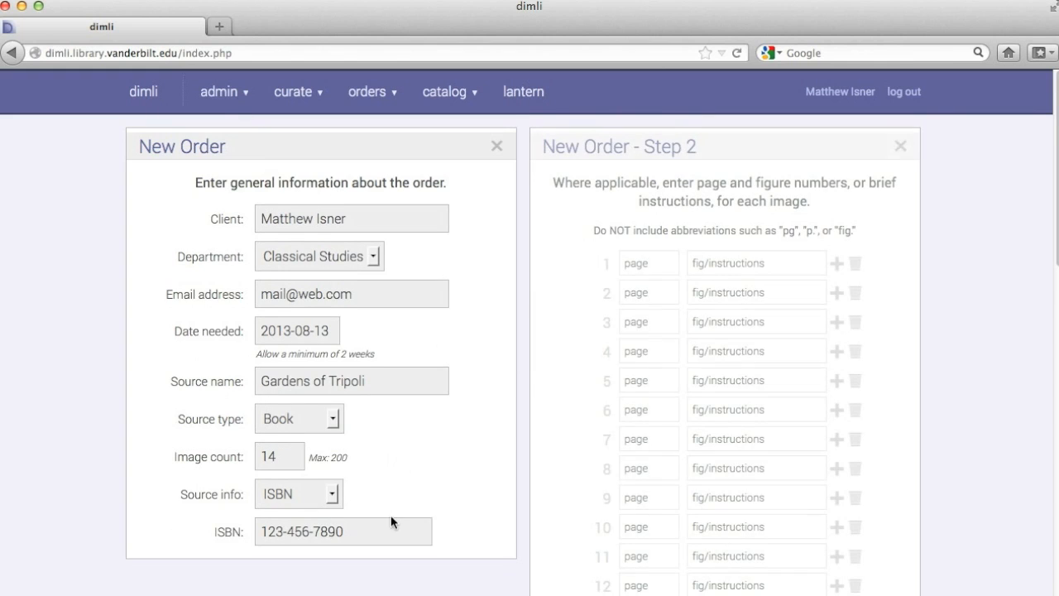
left_click_drag(1057, 179, 1057, 180)
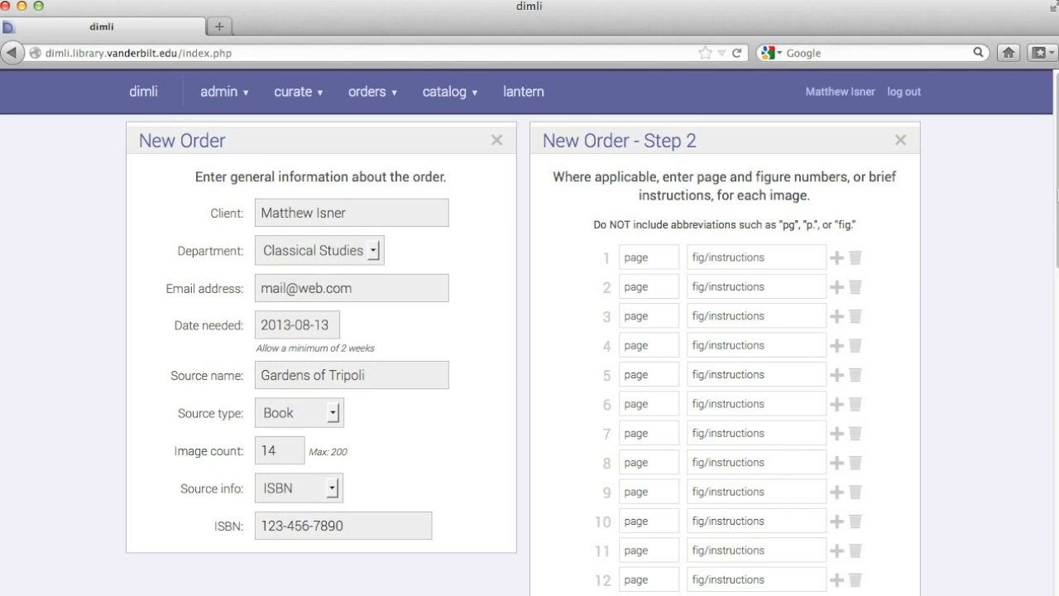
left_click_drag(1055, 182, 1056, 183)
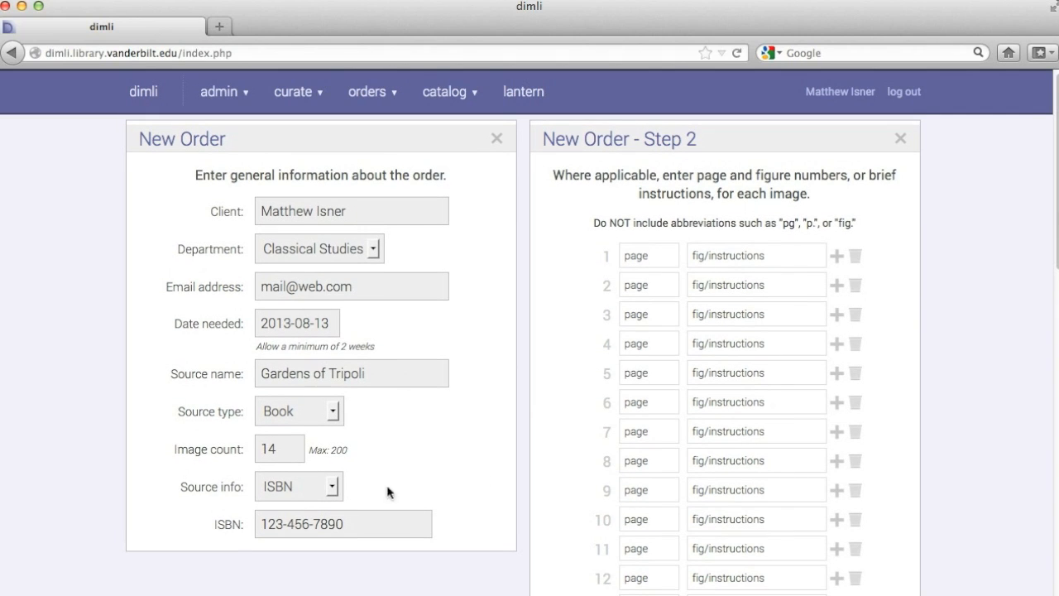
scroll(1047, 310, "down", 5)
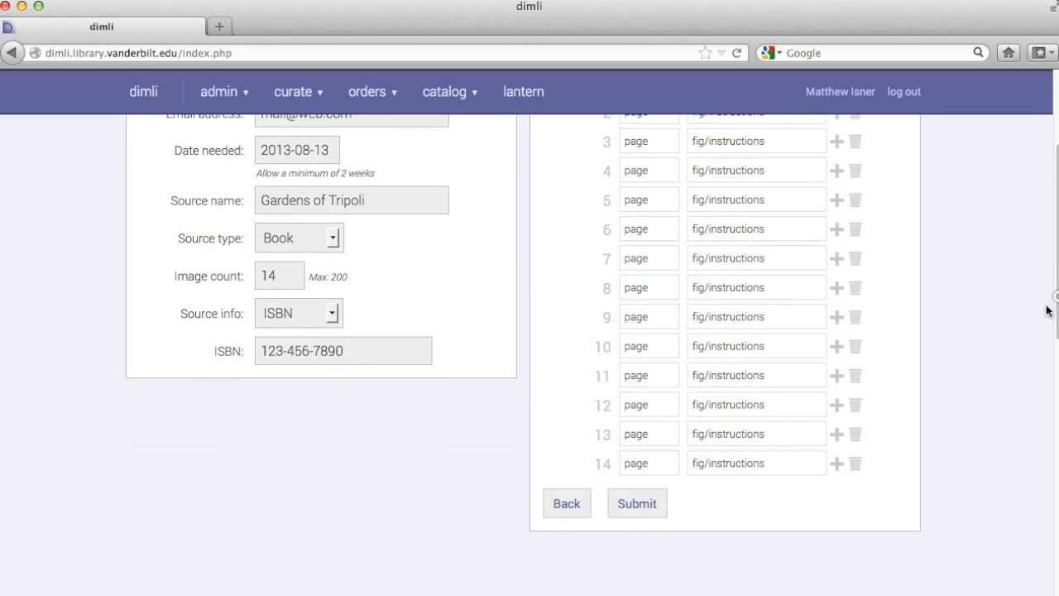
left_click(857, 464)
left_click(837, 437)
left_click(854, 464)
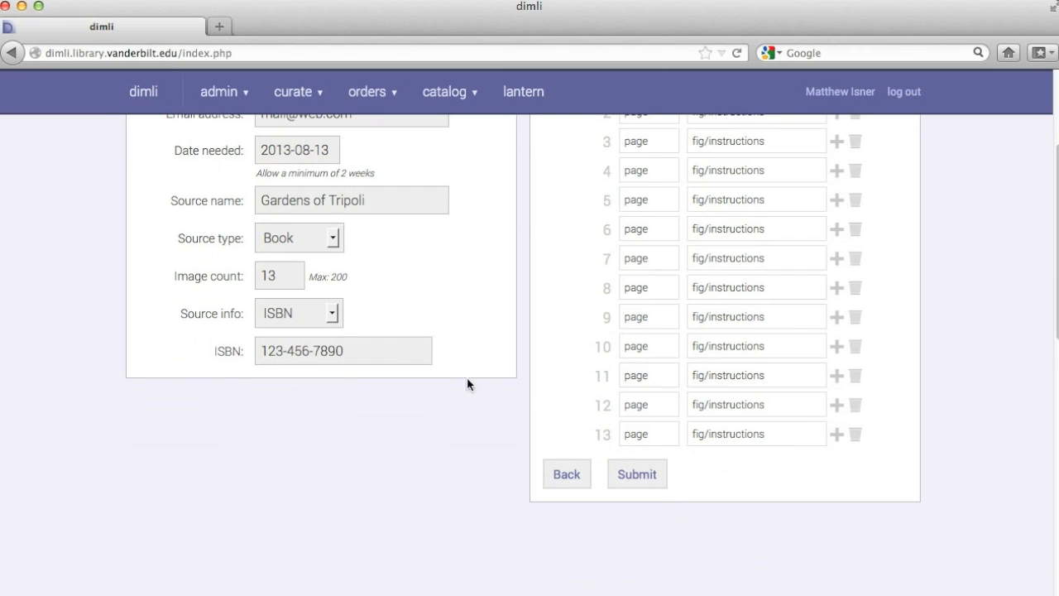
left_click(837, 437)
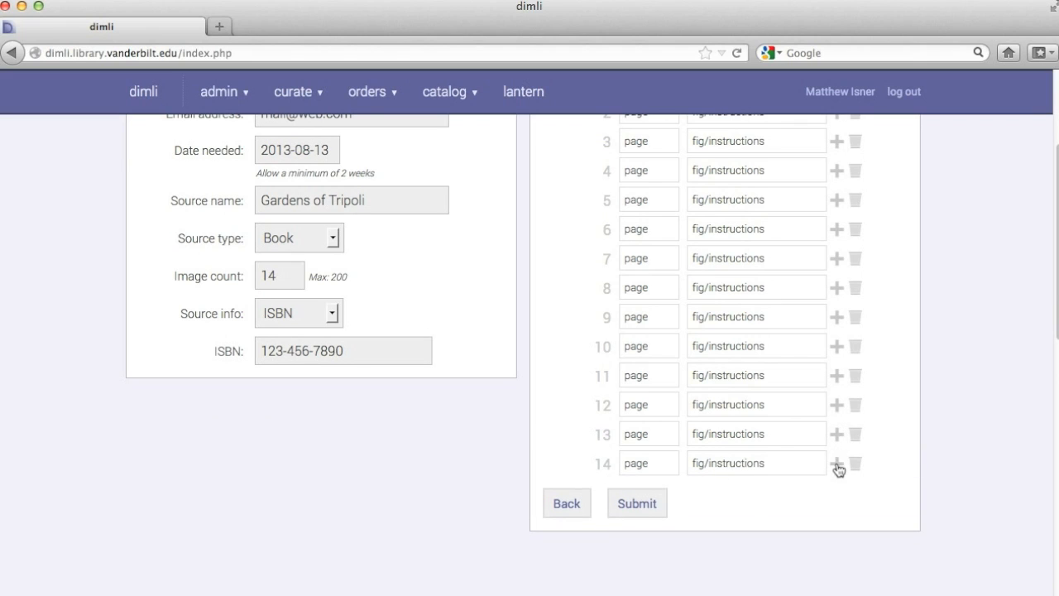
left_click(837, 464)
left_click(856, 493)
left_click(856, 438)
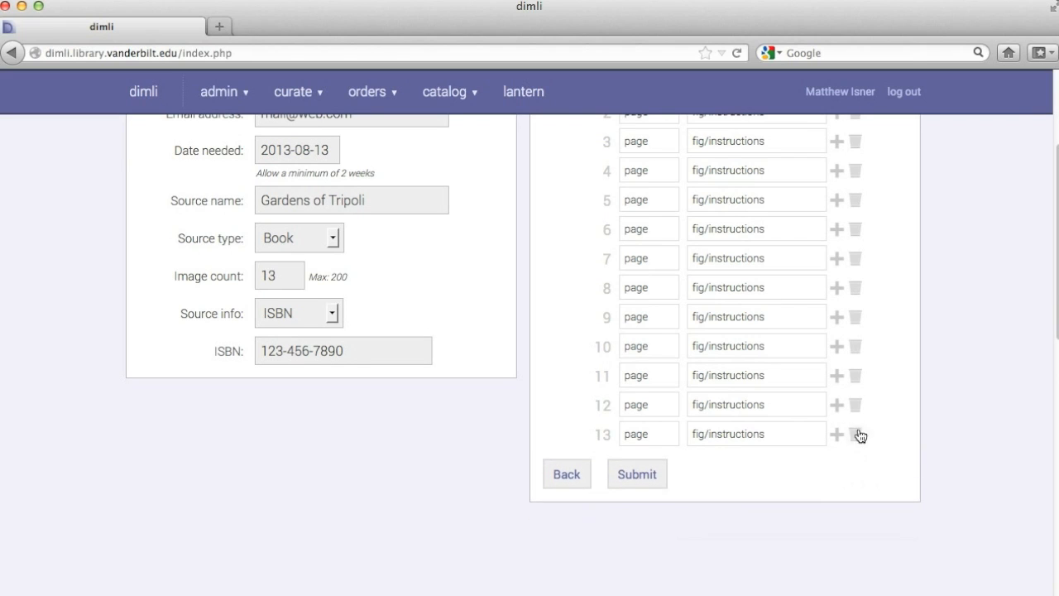
left_click(569, 476)
Change Image count from 13 to 4 and continue to the per-image details
left_click_drag(296, 455, 258, 456)
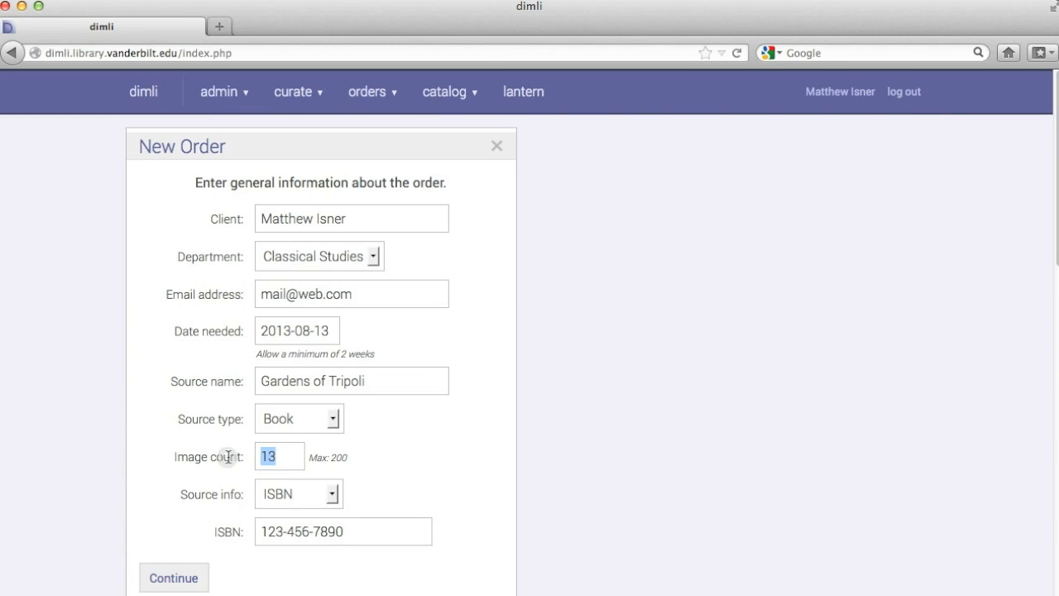
type("4")
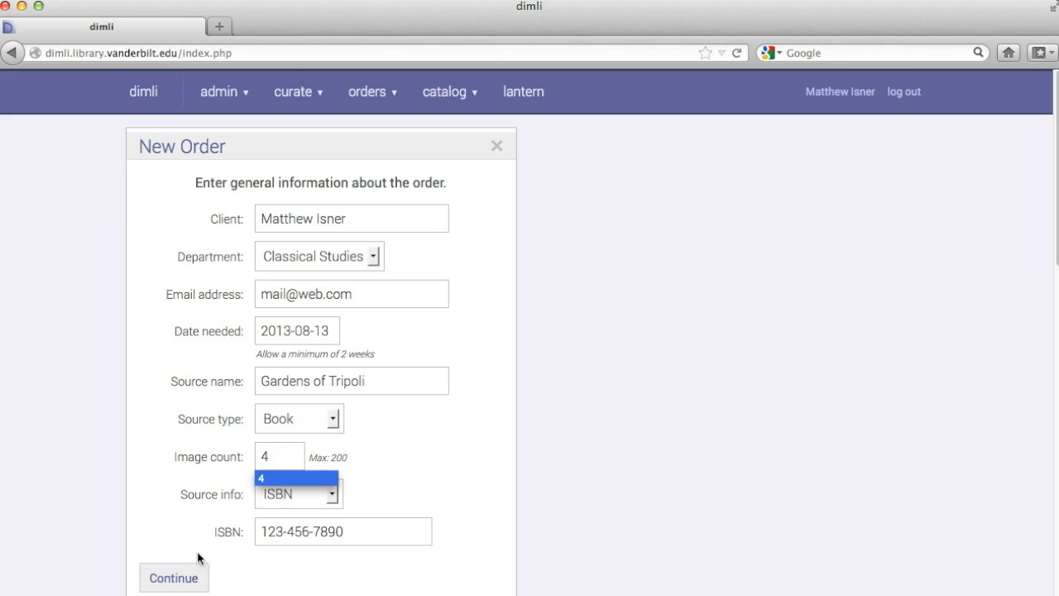
left_click(176, 573)
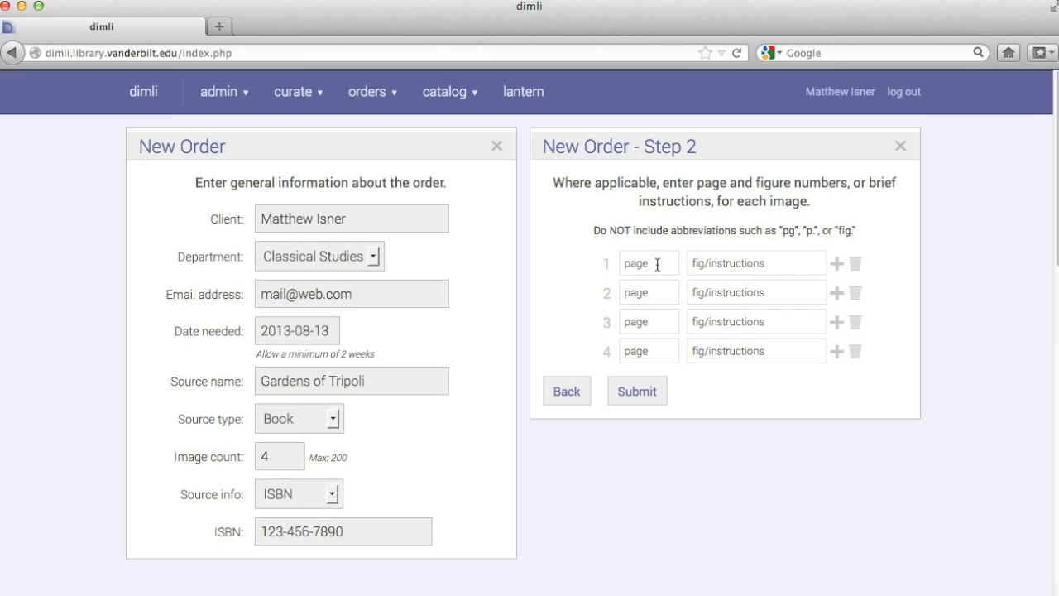
Enter page/figure values 2/13 and 4/15 for the first two image rows
type("2")
left_click(709, 265)
type("13")
left_click(639, 296)
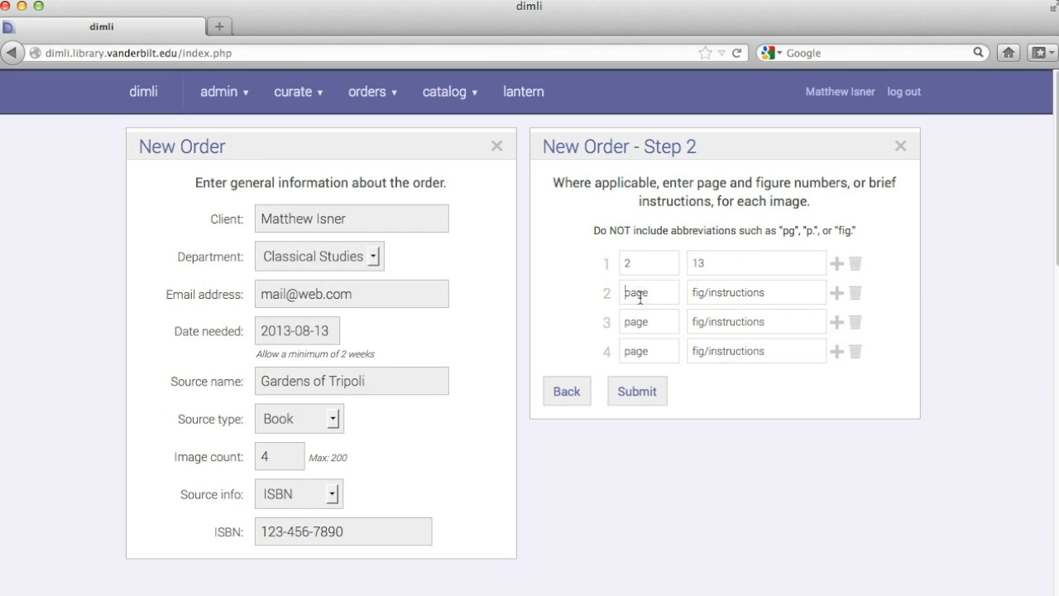
type("4")
left_click(713, 292)
type("15")
Enter page/figure values 5/17 and 7/21 for image rows three and four
left_click(626, 321)
type("5")
left_click(723, 321)
type("17")
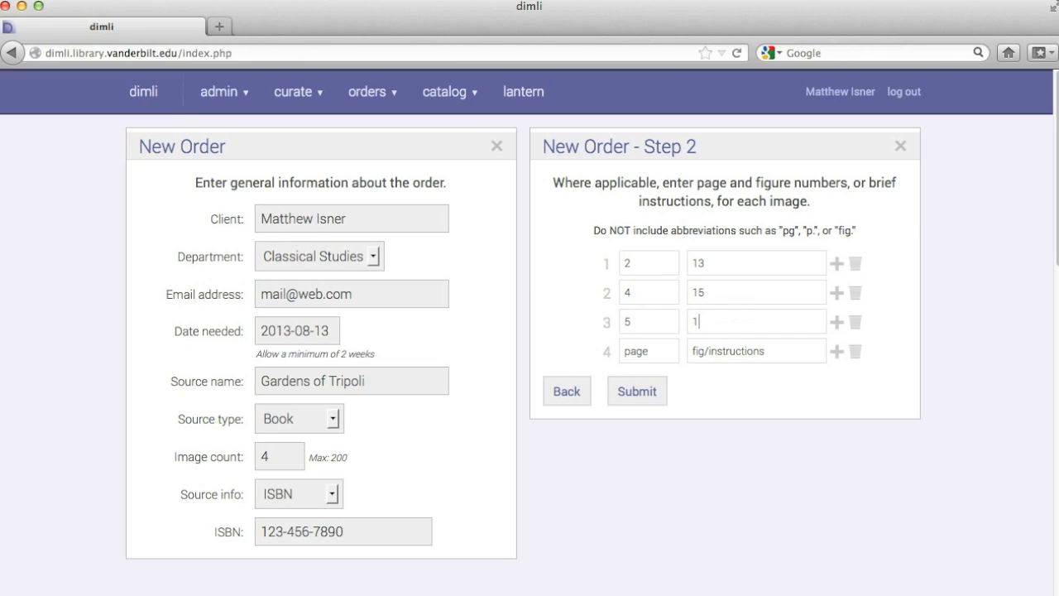
left_click(655, 350)
type("7")
left_click(723, 350)
type("21")
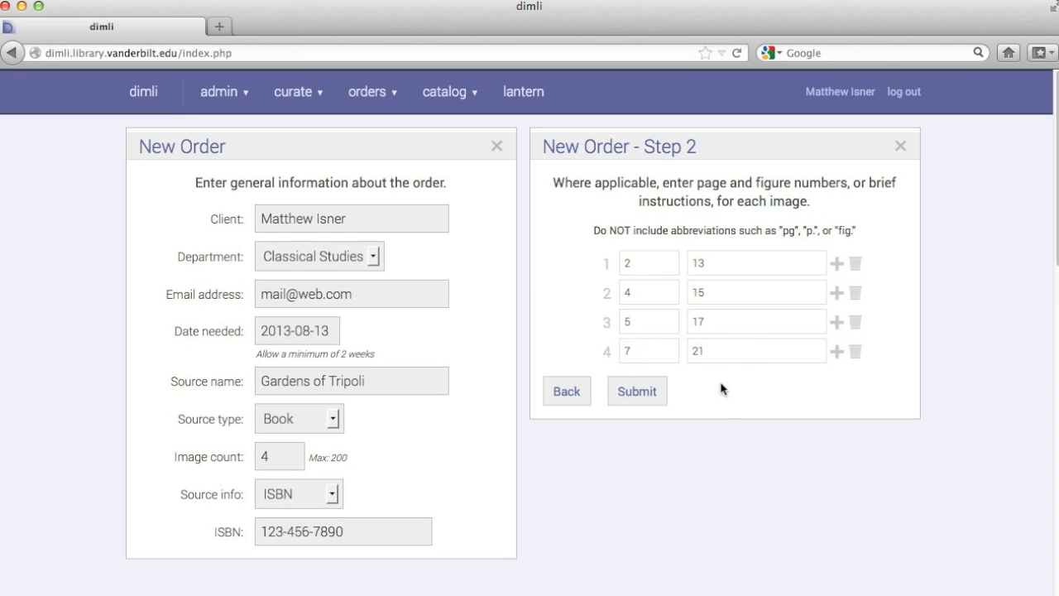
left_click(720, 388)
Submit the four image rows and confirm to create the order
left_click(638, 395)
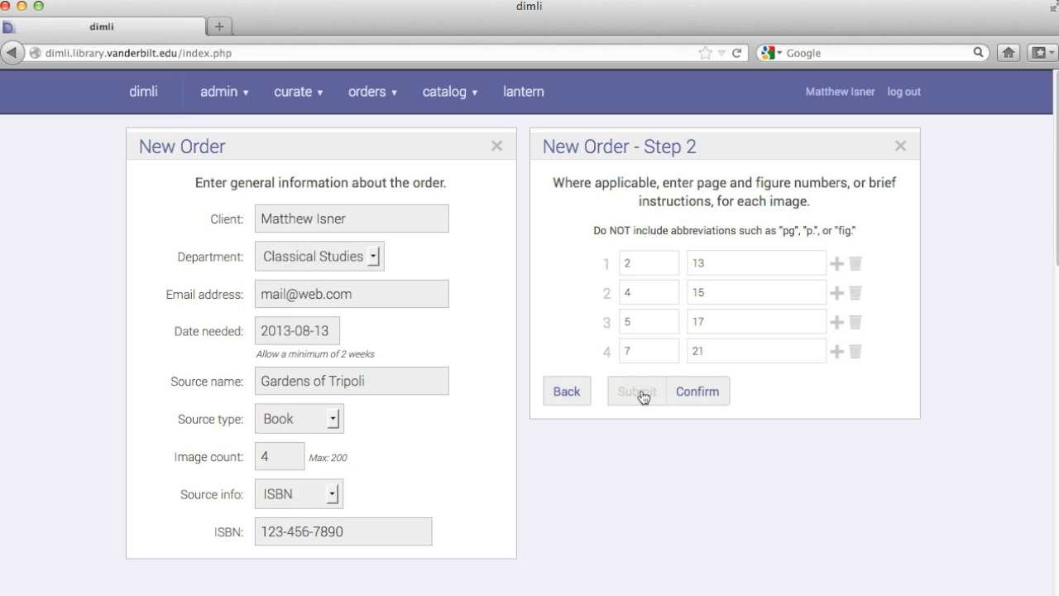
left_click(641, 387)
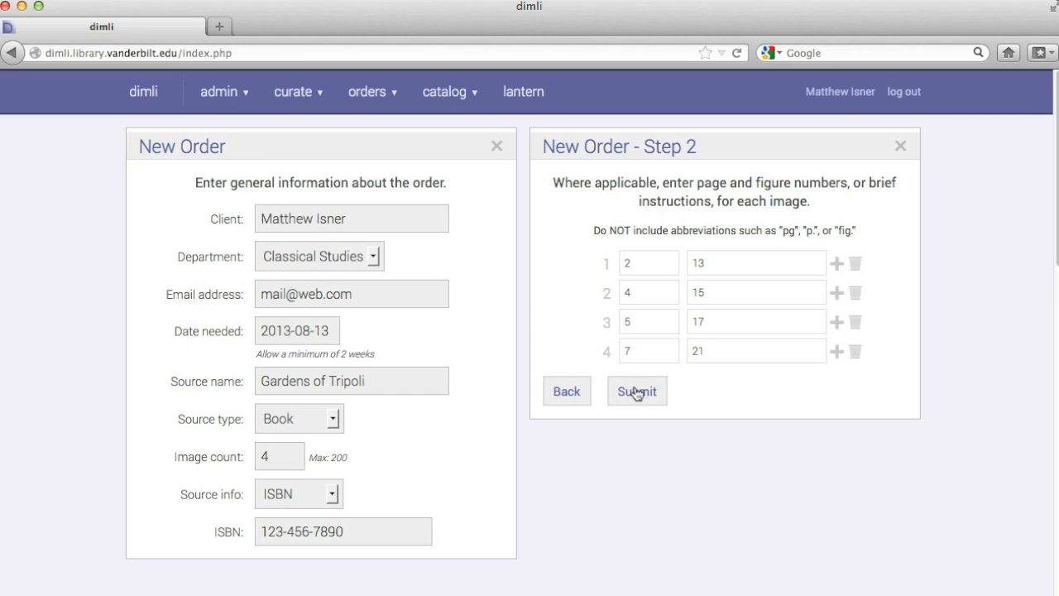
left_click(637, 391)
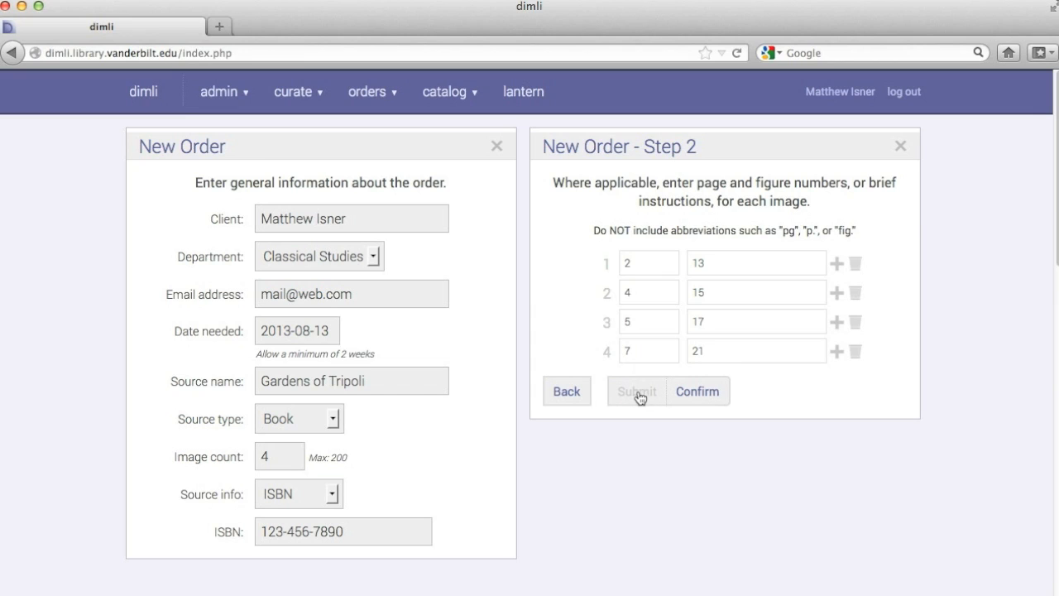
left_click(695, 392)
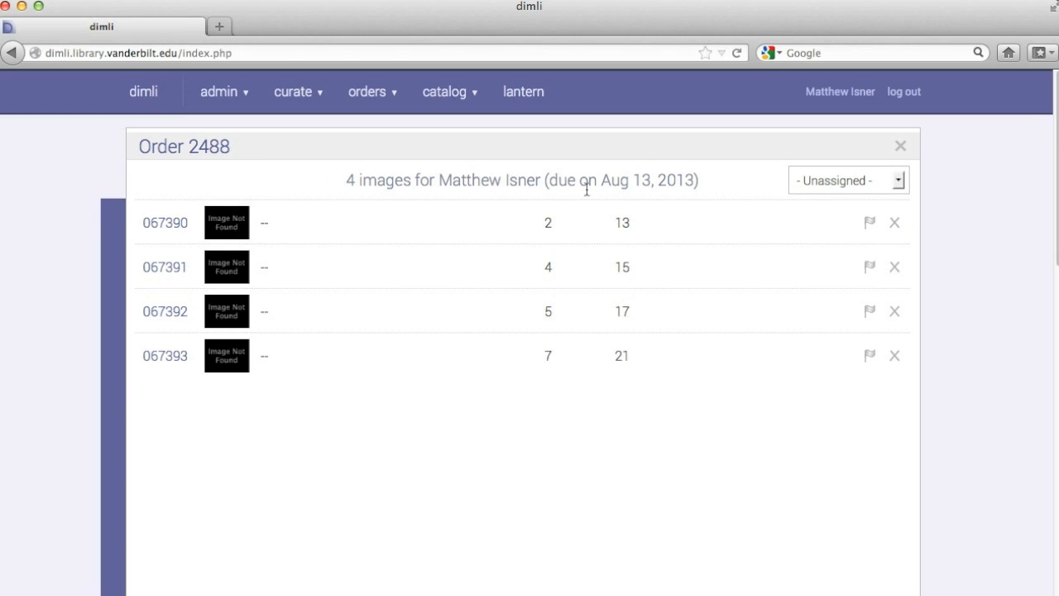
Pick the staff member from the Unassigned dropdown to assign order 2488
left_click(831, 183)
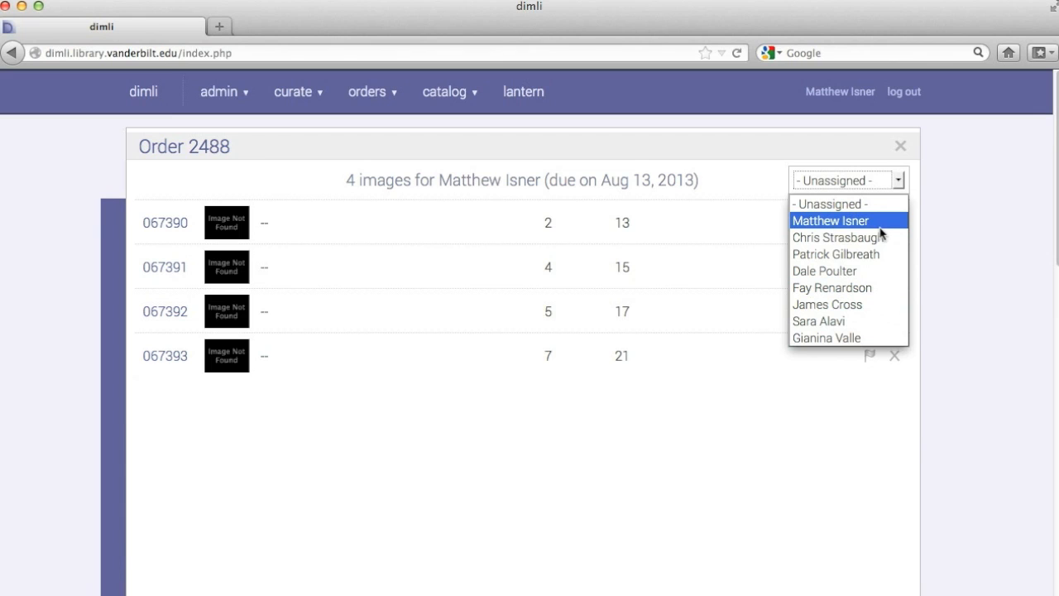
left_click(844, 254)
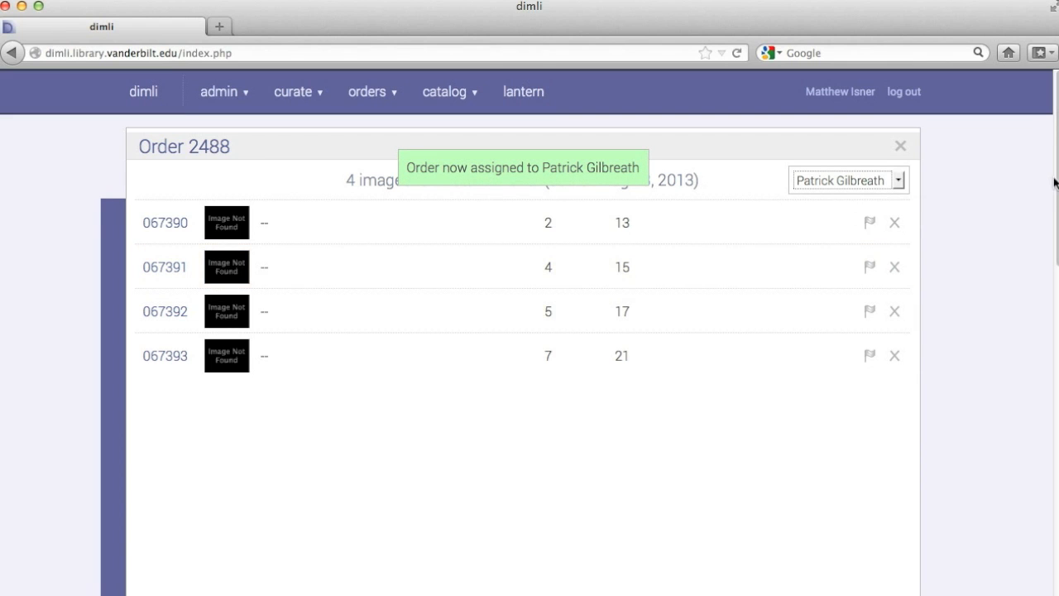
scroll(1047, 268, "down", 5)
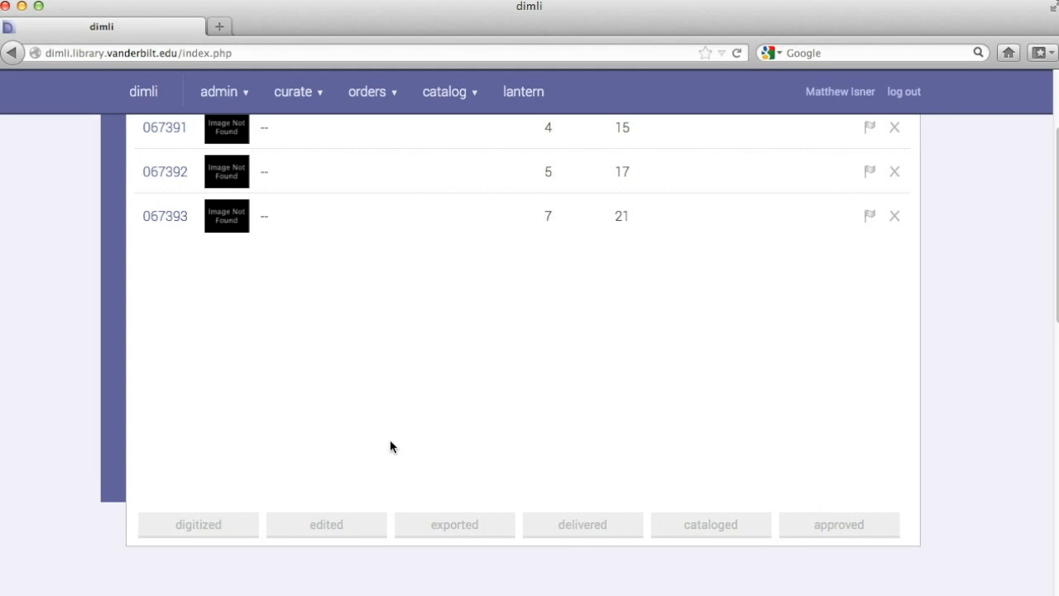
Set order 2488's workflow status to digitized
scroll(413, 407, "up", 3)
scroll(412, 407, "down", 3)
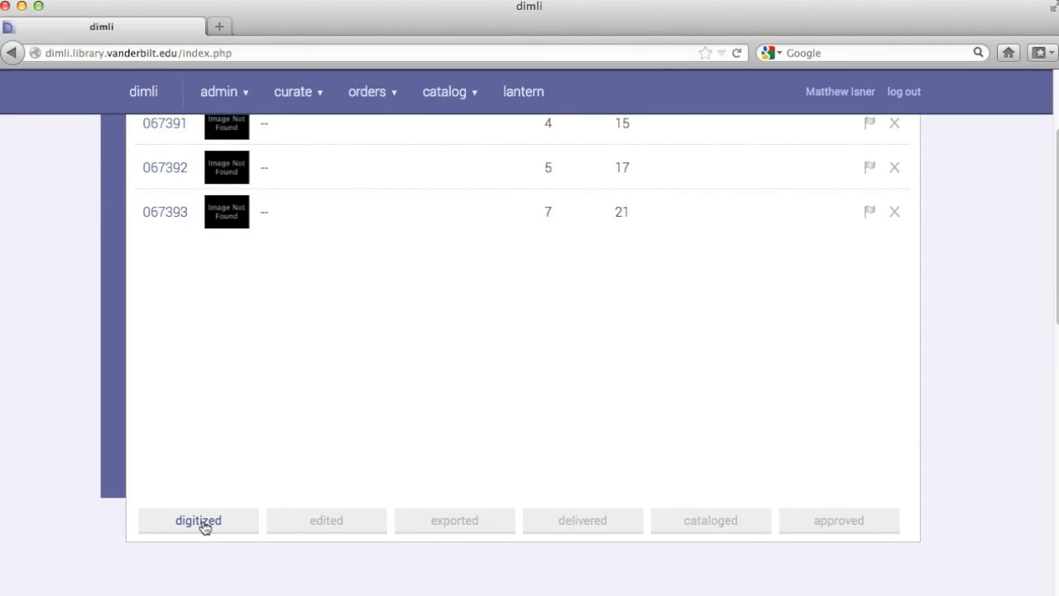
left_click(203, 524)
scroll(392, 414, "up", 3)
scroll(392, 413, "down", 3)
scroll(393, 409, "up", 3)
scroll(394, 410, "down", 3)
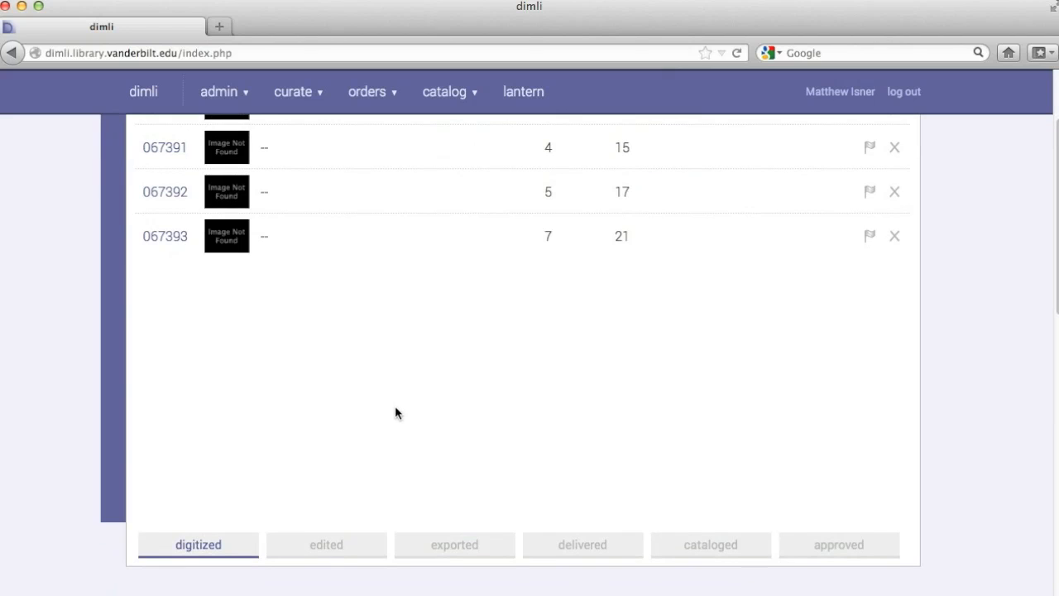